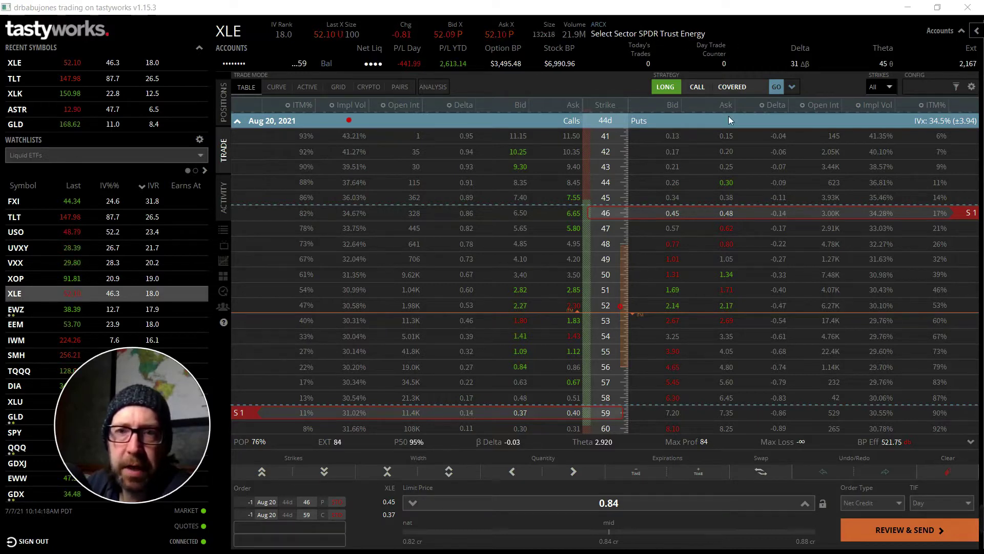
Review the XLE price chart, then return to the August 20 options chain with the staged strangle.
{"action": "left_click", "coordinate": [224, 261]}
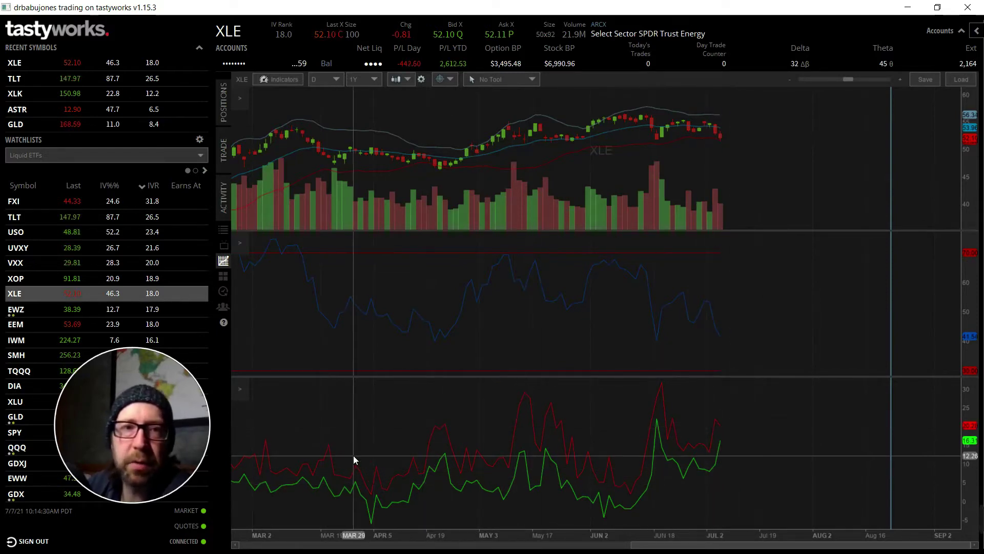
{"action": "left_click", "coordinate": [223, 163]}
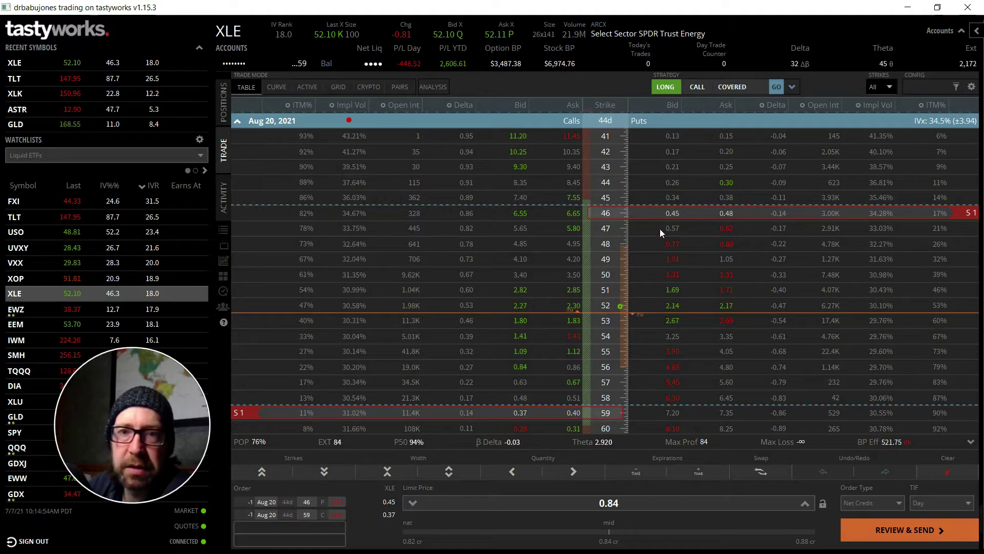
{"action": "mouse_move", "coordinate": [224, 264]}
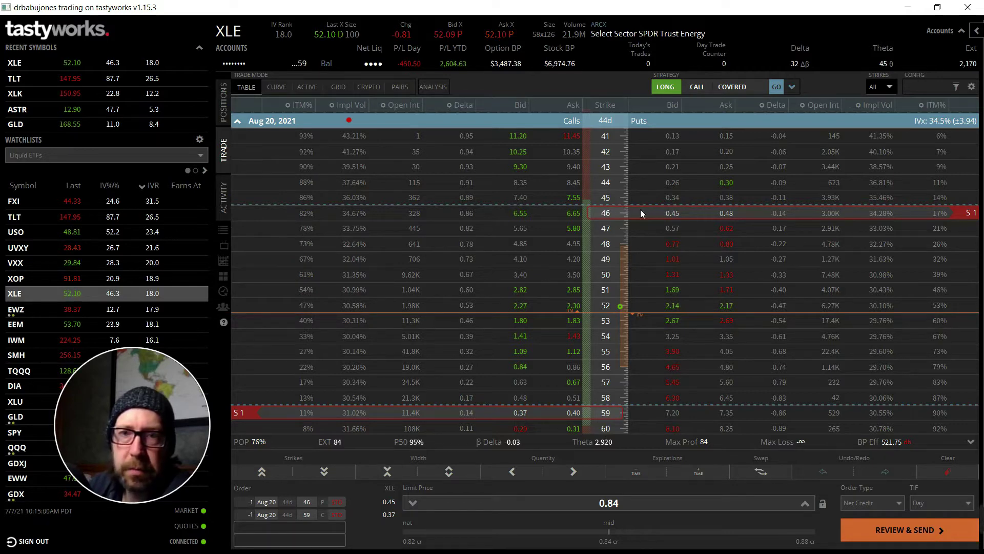
Add a Price Level line to the XLE chart at 46, the short put strike, with line width 2.
{"action": "left_click", "coordinate": [223, 260]}
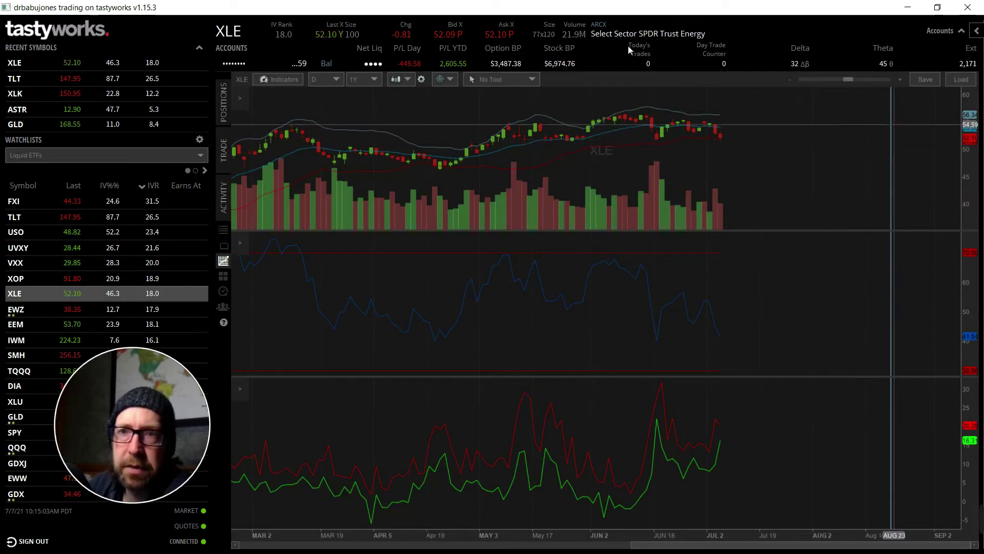
{"action": "left_click", "coordinate": [510, 79]}
{"action": "left_click", "coordinate": [545, 110]}
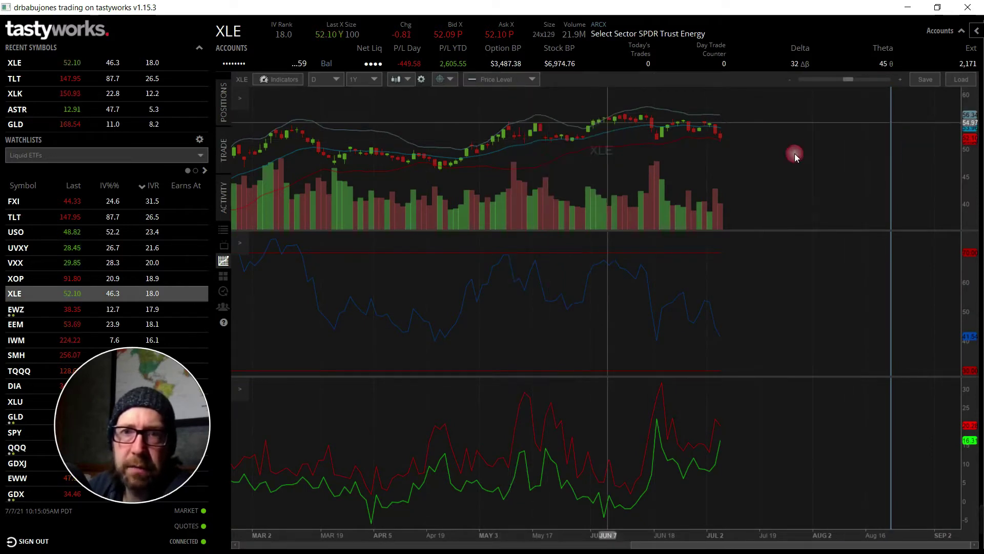
{"action": "left_click", "coordinate": [786, 168]}
{"action": "double_click", "coordinate": [787, 167]}
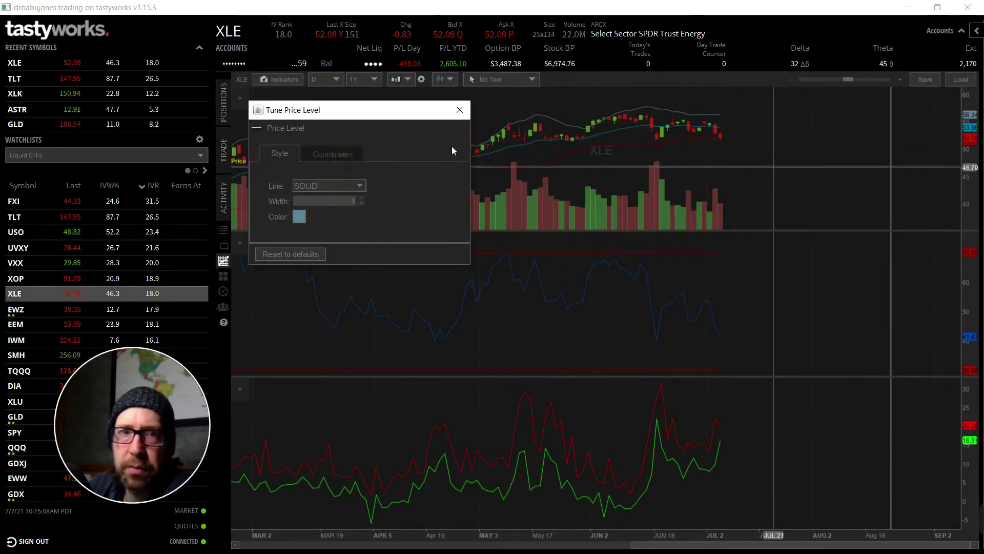
{"action": "left_click", "coordinate": [361, 198]}
{"action": "left_click", "coordinate": [337, 154]}
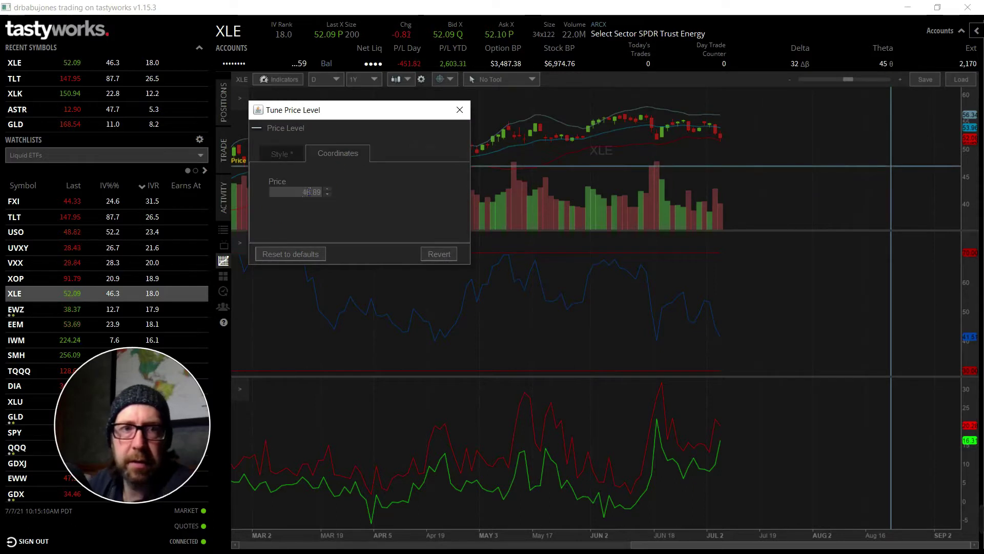
{"action": "type", "text": "46"}
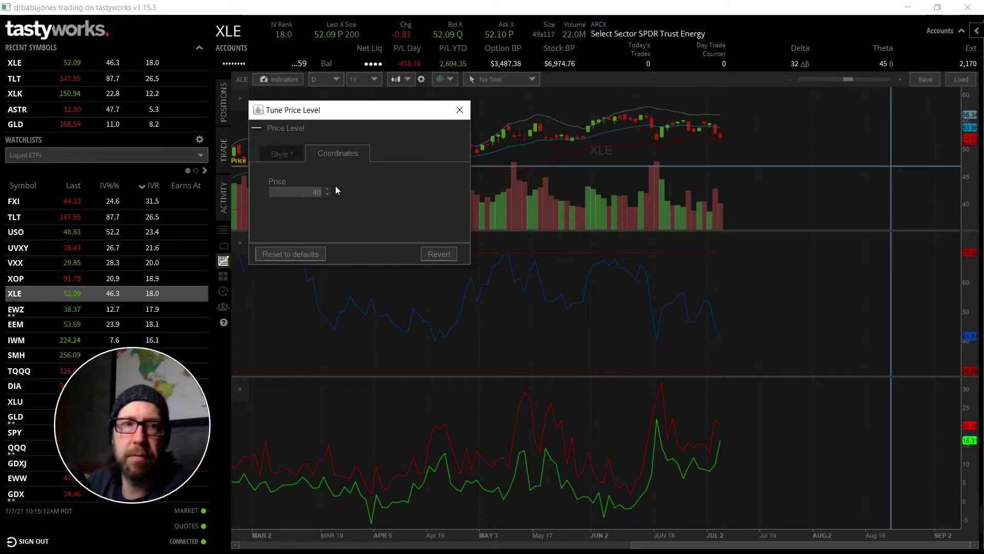
{"action": "key", "text": "Return"}
{"action": "left_click", "coordinate": [461, 111]}
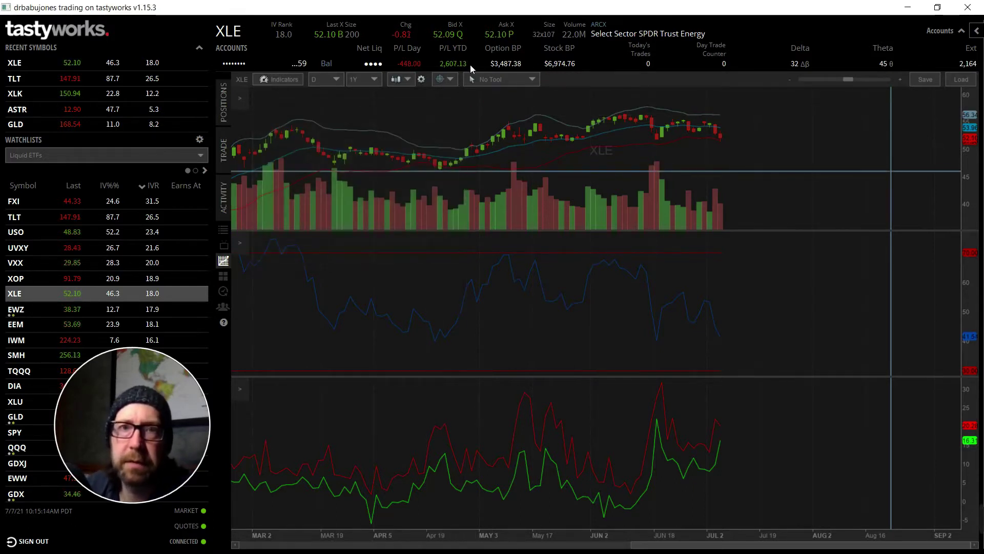
Add a second Price Level line to the XLE chart at 59, the short call strike, with line width 2.
{"action": "left_click", "coordinate": [497, 78]}
{"action": "left_click", "coordinate": [547, 115]}
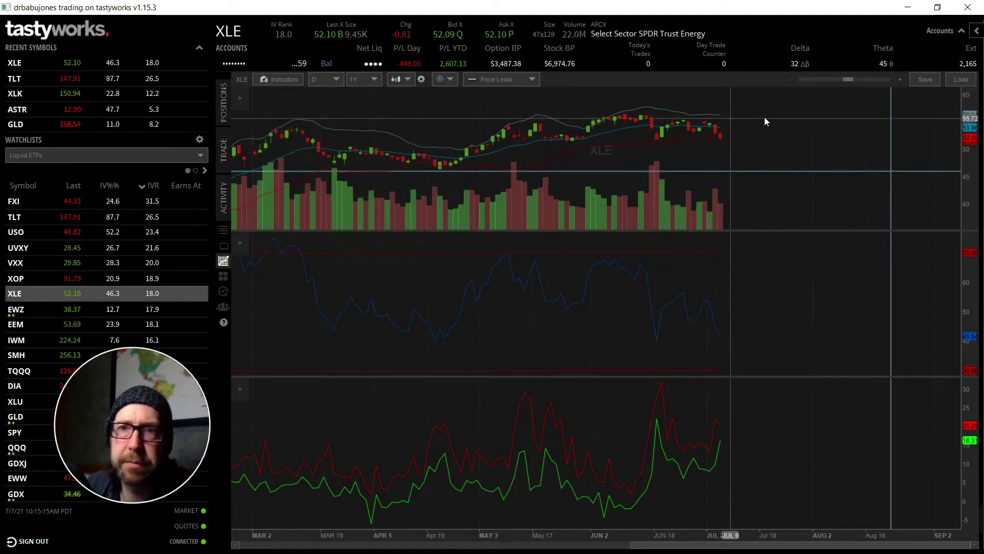
{"action": "left_click", "coordinate": [790, 100]}
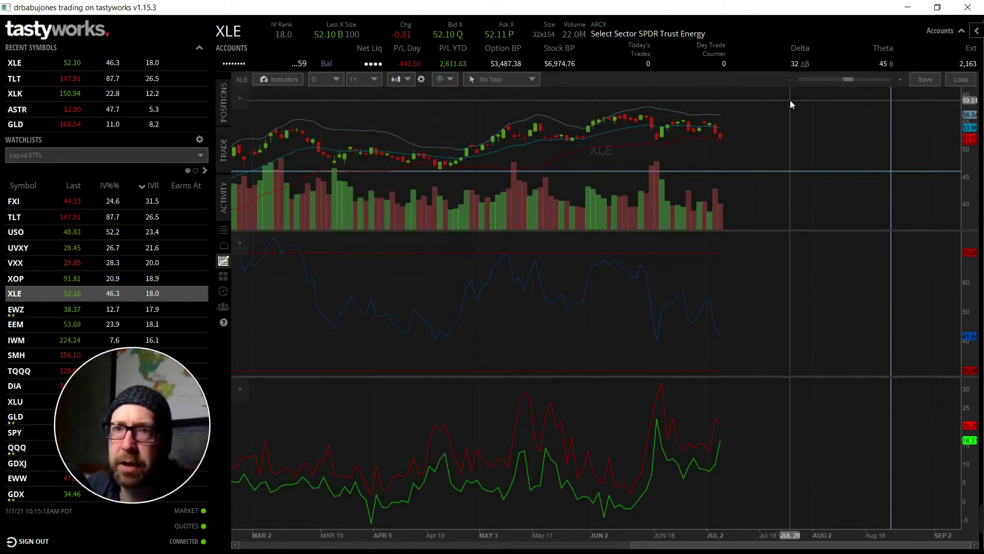
{"action": "left_click", "coordinate": [364, 199]}
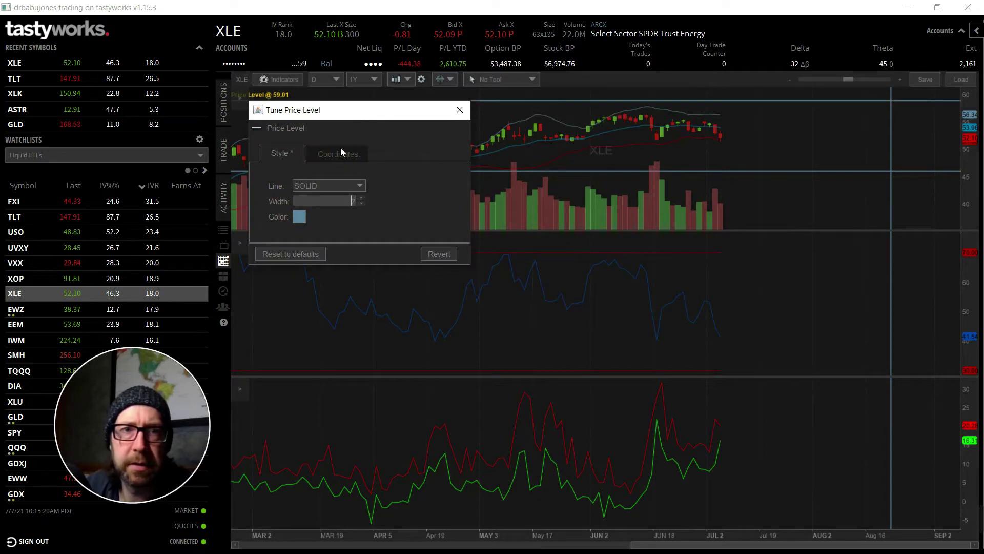
{"action": "left_click", "coordinate": [340, 150]}
{"action": "key", "text": "BackSpace"}
{"action": "key", "text": "BackSpace"}
{"action": "key", "text": "BackSpace"}
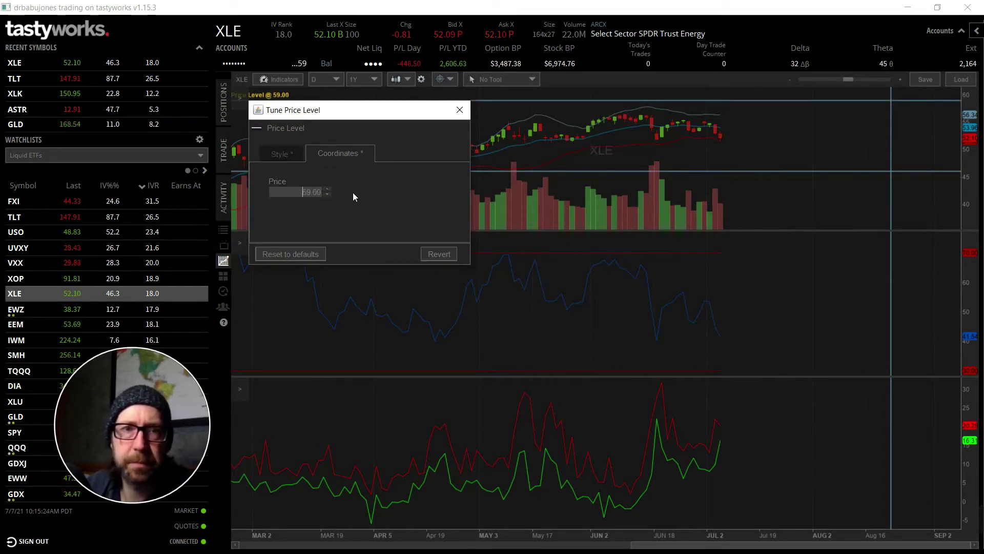
{"action": "left_click", "coordinate": [460, 110]}
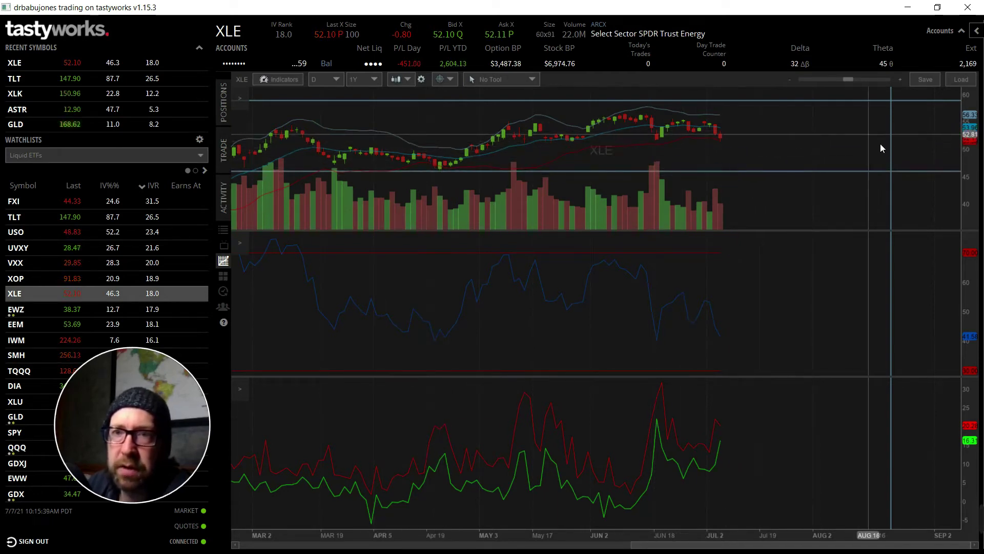
Send the XLE August 20 short strangle order, 46 put and 59 call, for a 0.84 credit, and collapse that expiration.
{"action": "left_click", "coordinate": [226, 149]}
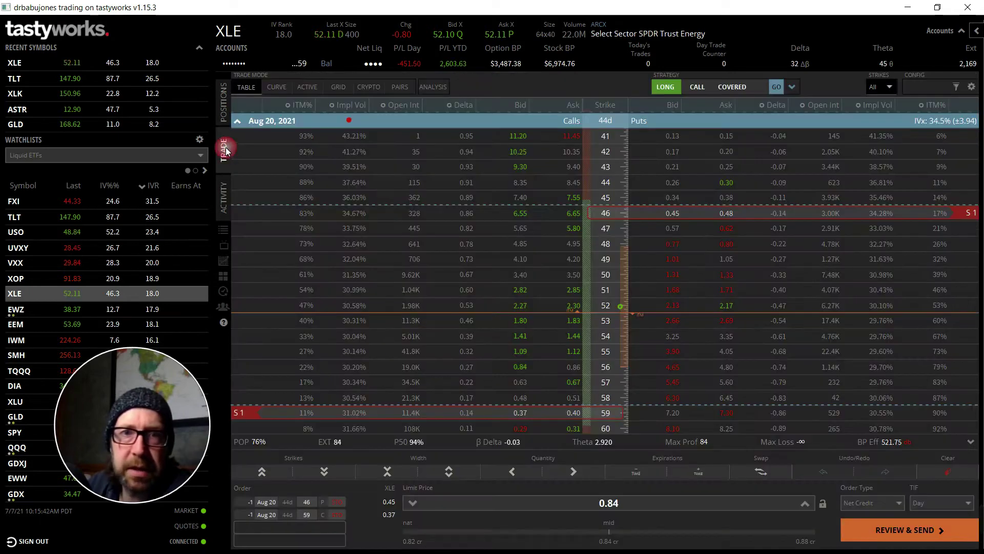
{"action": "left_click", "coordinate": [902, 532]}
{"action": "left_click", "coordinate": [905, 528]}
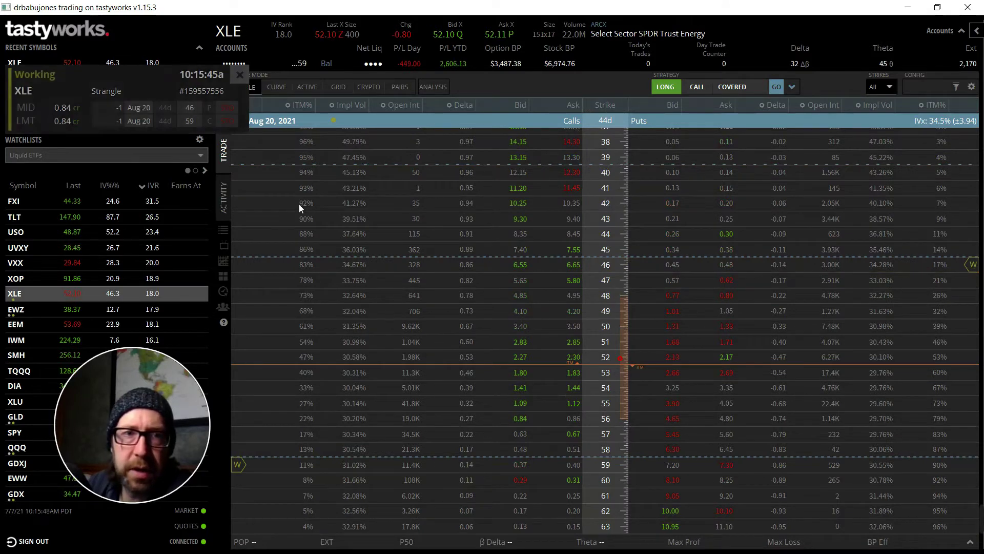
{"action": "left_click", "coordinate": [238, 121]}
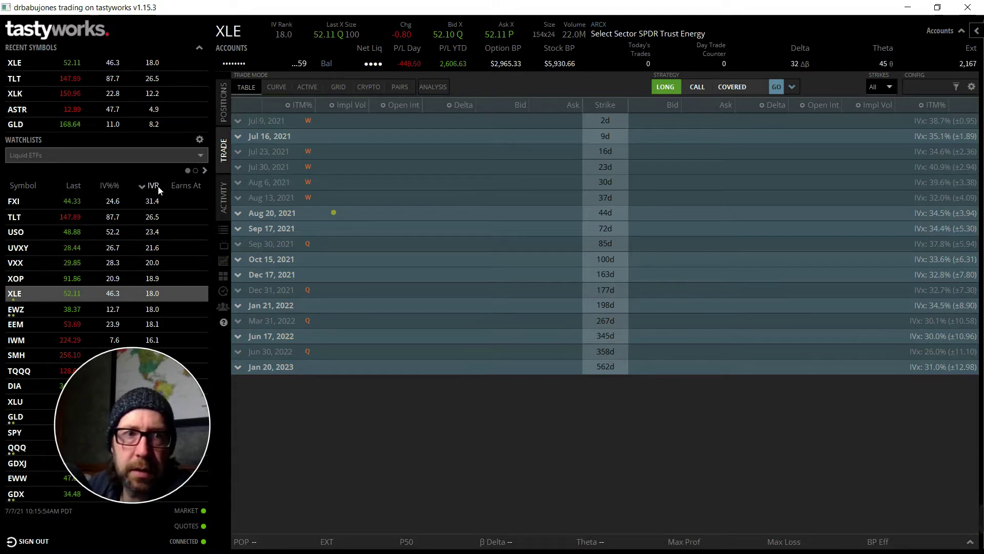
Switch the trading symbol to XLK.
{"action": "left_click", "coordinate": [233, 31]}
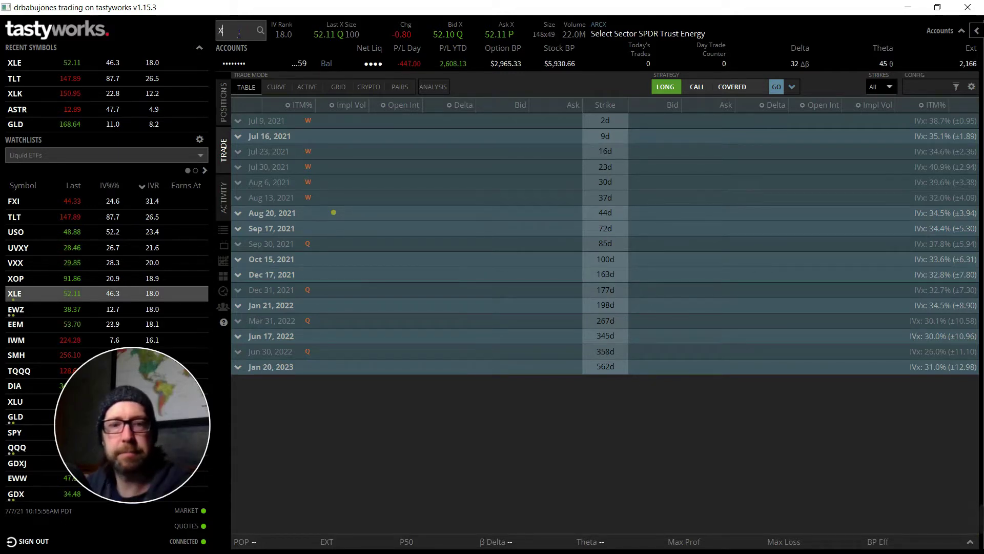
{"action": "type", "text": "XLK"}
{"action": "key", "text": "Return"}
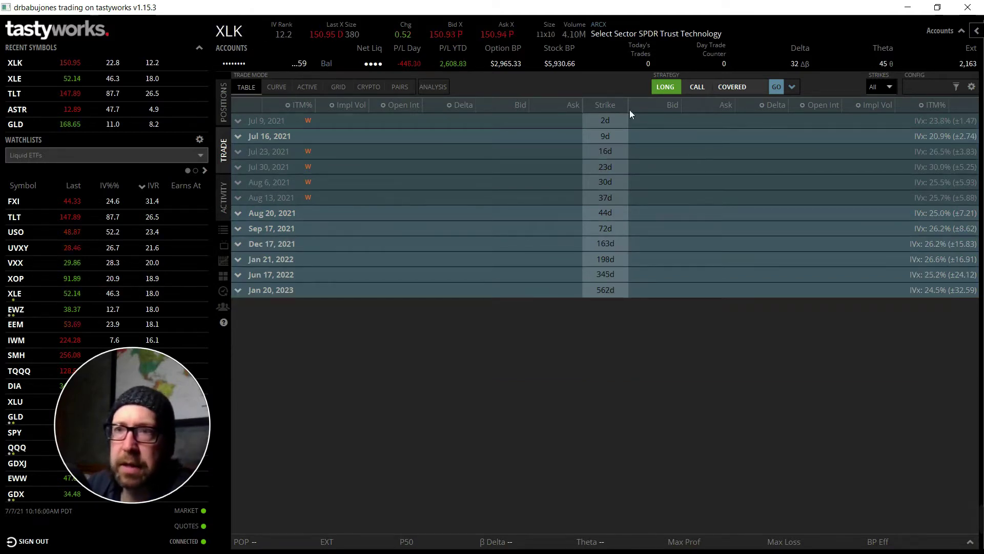
Examine the XLK price chart and its indicators over both a longer and a shorter time span.
{"action": "left_click", "coordinate": [225, 263]}
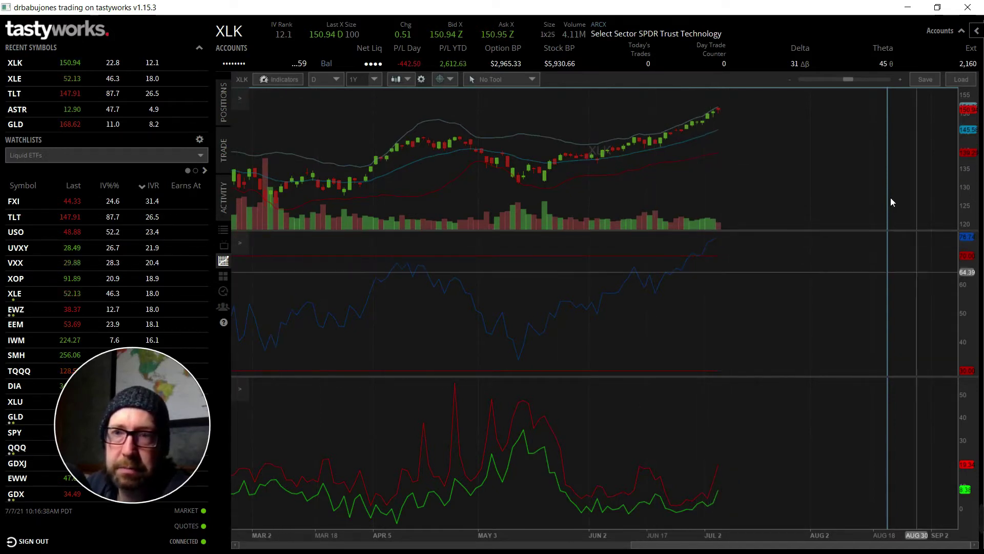
{"action": "left_click_drag", "start_coordinate": [848, 80], "coordinate": [791, 76]}
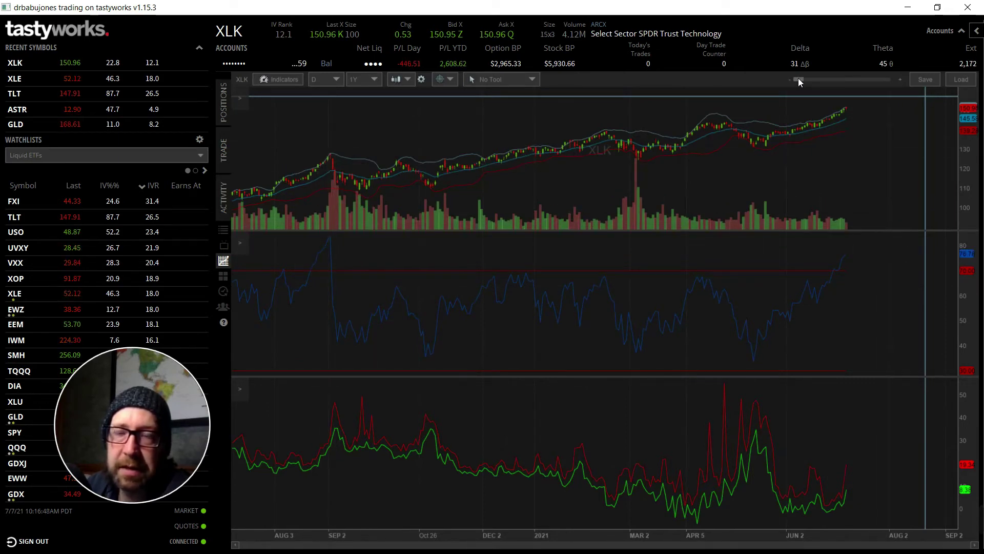
{"action": "left_click_drag", "start_coordinate": [799, 78], "coordinate": [848, 81]}
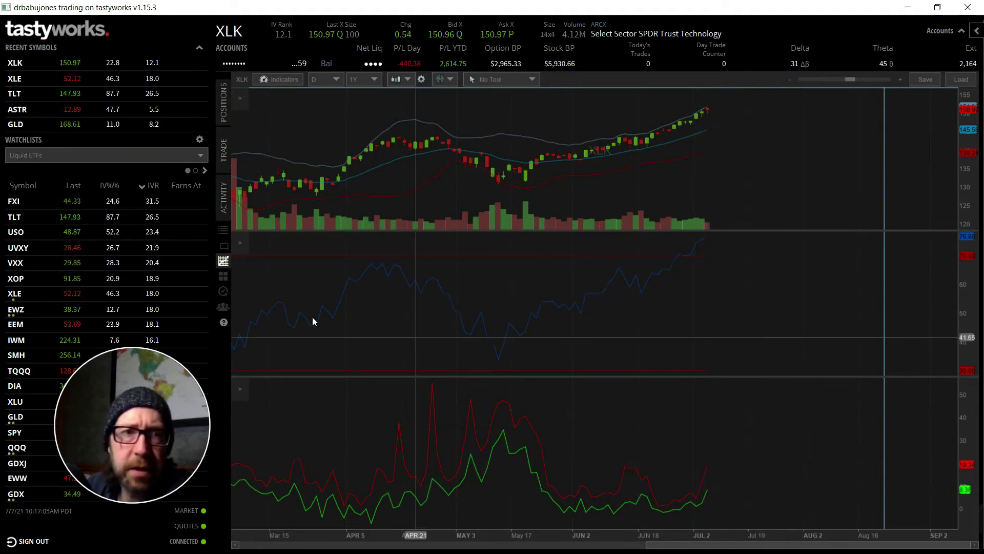
Build an XLK August 20 call spread by selling the 157 call and buying the 160 call.
{"action": "left_click", "coordinate": [219, 149]}
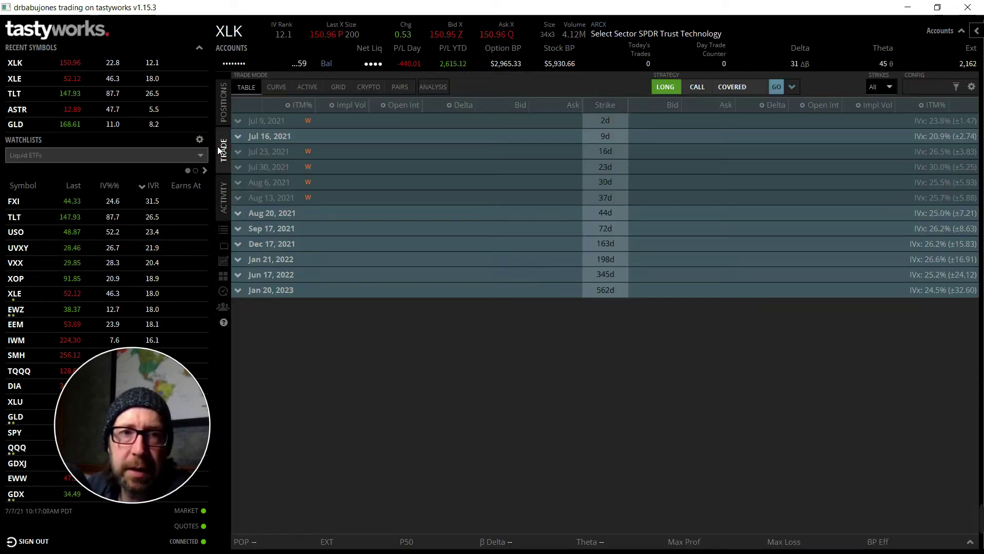
{"action": "left_click", "coordinate": [475, 214]}
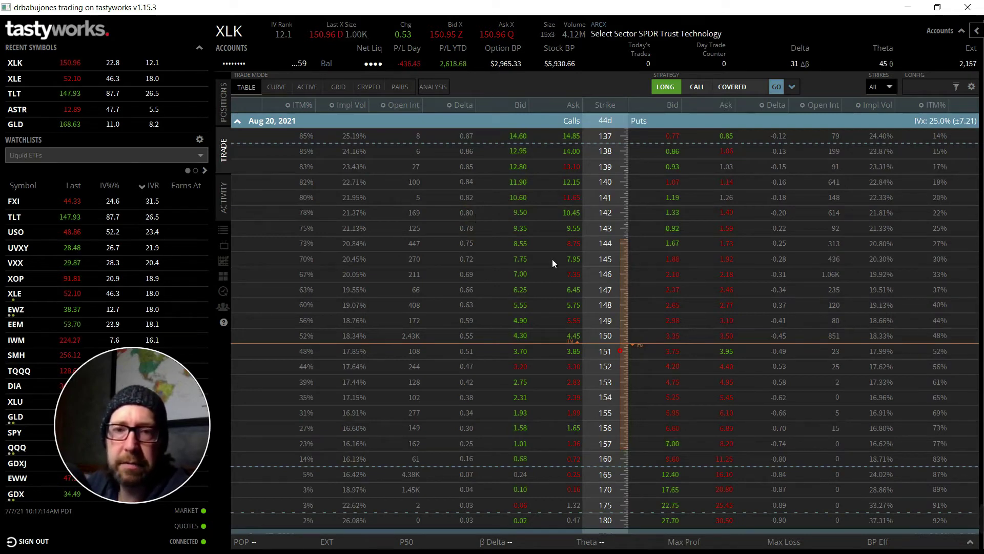
{"action": "left_click", "coordinate": [520, 444]}
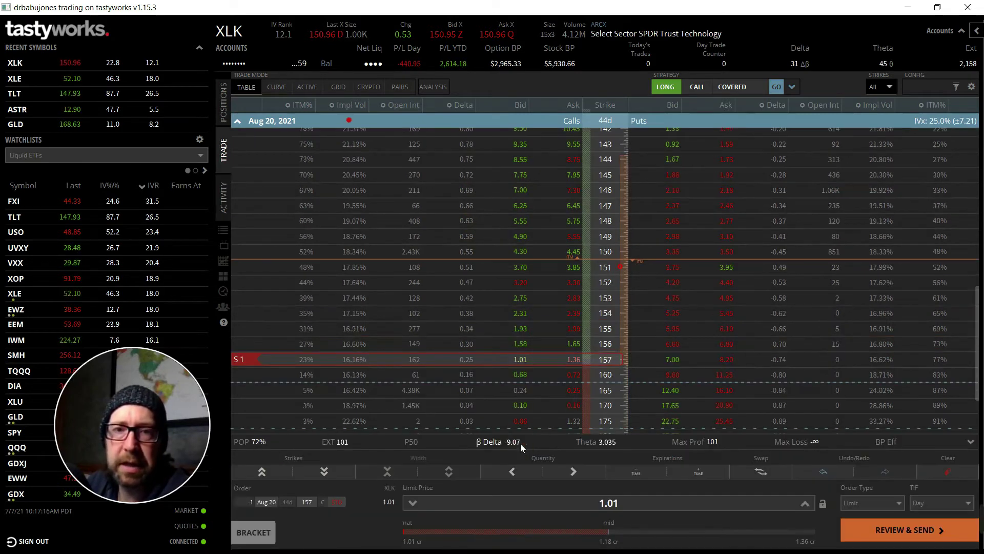
{"action": "left_click", "coordinate": [571, 376]}
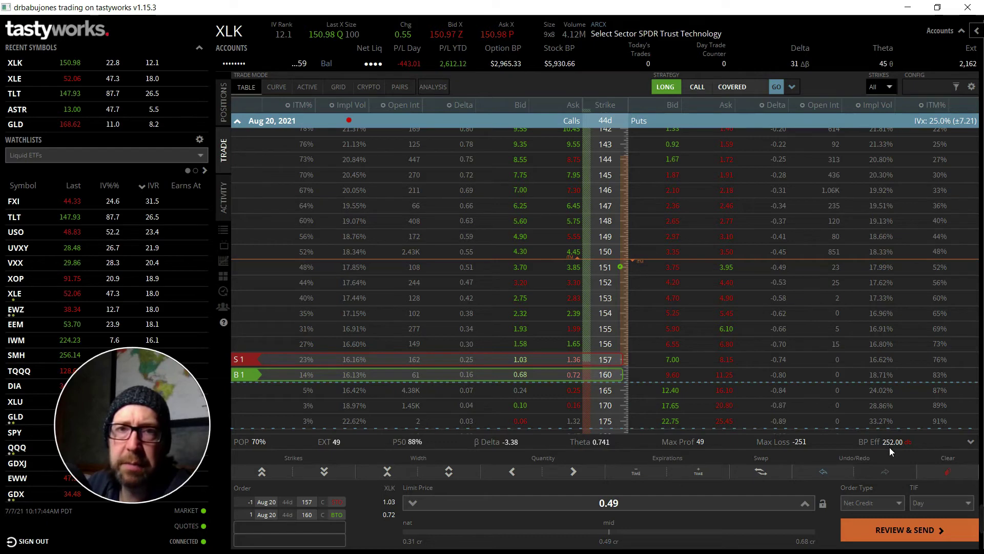
Compare the spread with the XLK chart and move the short call strike to 155.
{"action": "left_click", "coordinate": [223, 261]}
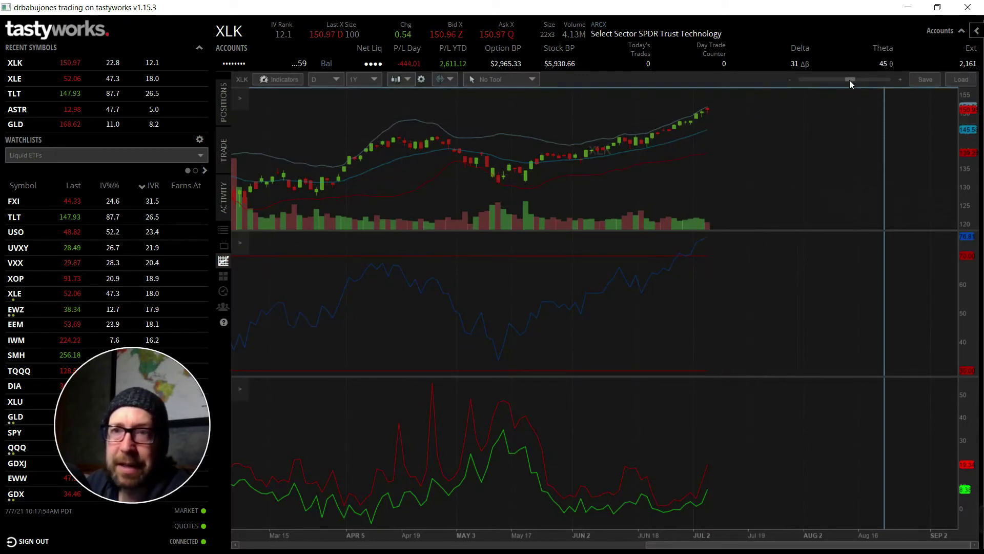
{"action": "mouse_move", "coordinate": [850, 80]}
{"action": "left_mouse_down"}
{"action": "mouse_move", "coordinate": [836, 78]}
{"action": "mouse_move", "coordinate": [847, 79]}
{"action": "left_mouse_up"}
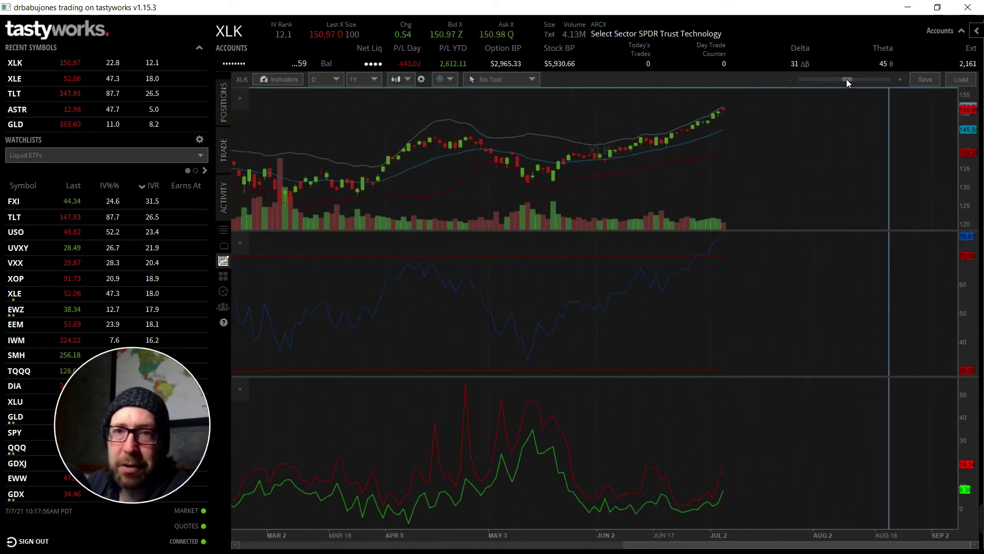
{"action": "left_click", "coordinate": [224, 150]}
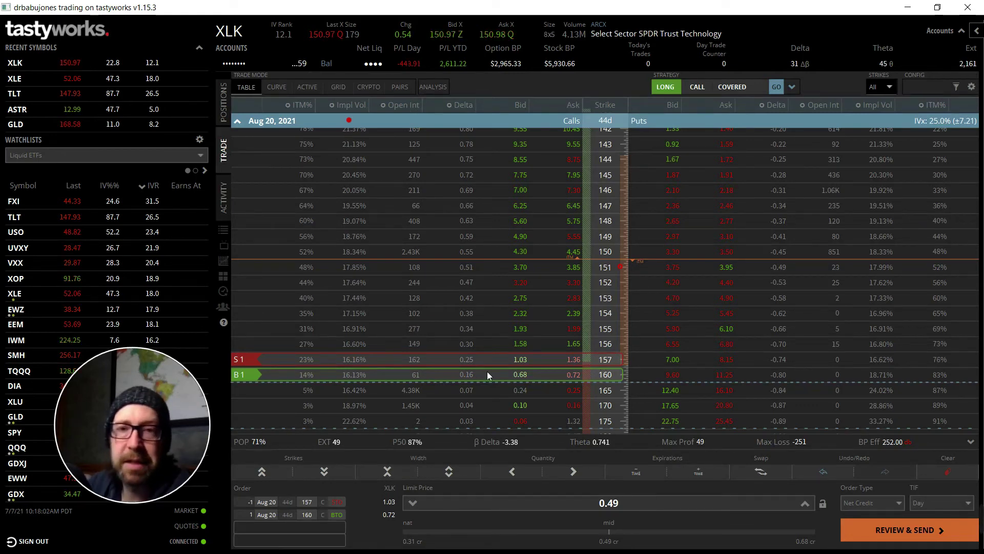
{"action": "left_click_drag", "start_coordinate": [542, 358], "coordinate": [538, 341]}
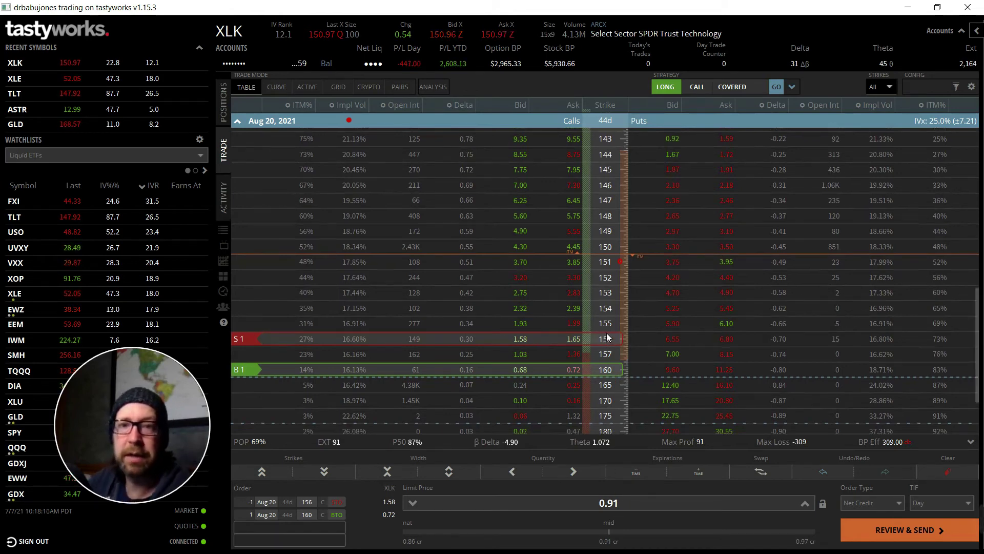
{"action": "left_click_drag", "start_coordinate": [608, 341], "coordinate": [607, 326]}
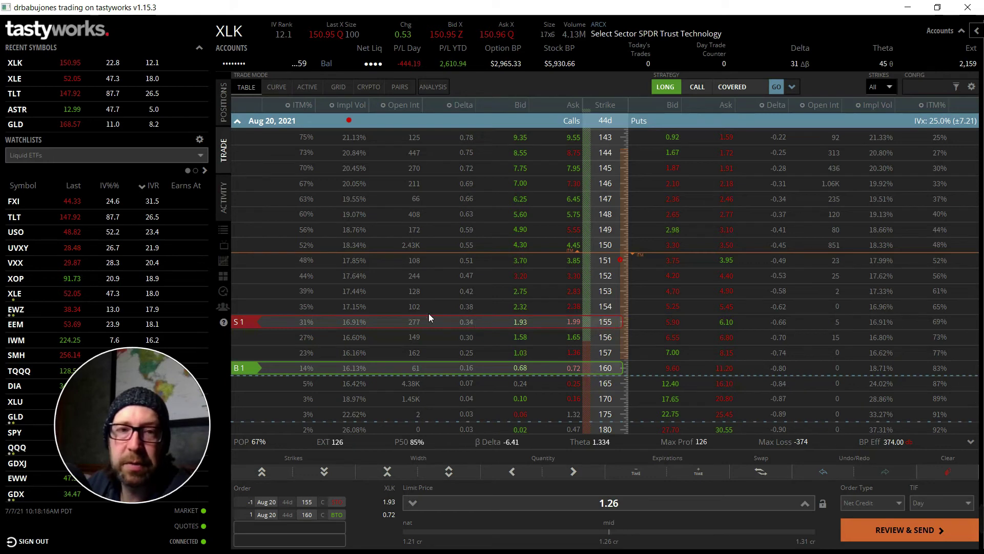
Check the 155/160 call spread strikes against the recent price action on the XLK chart.
{"action": "left_click", "coordinate": [224, 261]}
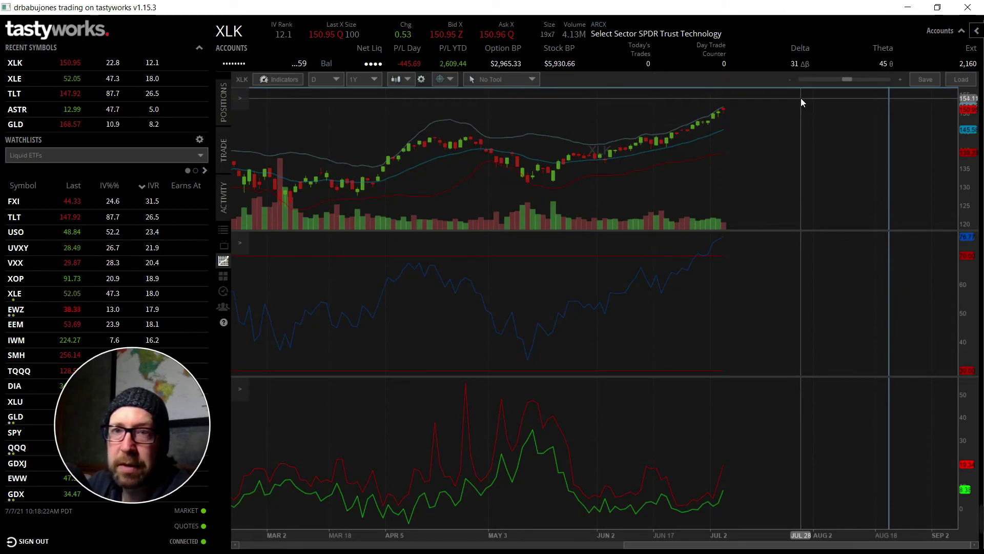
{"action": "left_click", "coordinate": [224, 150]}
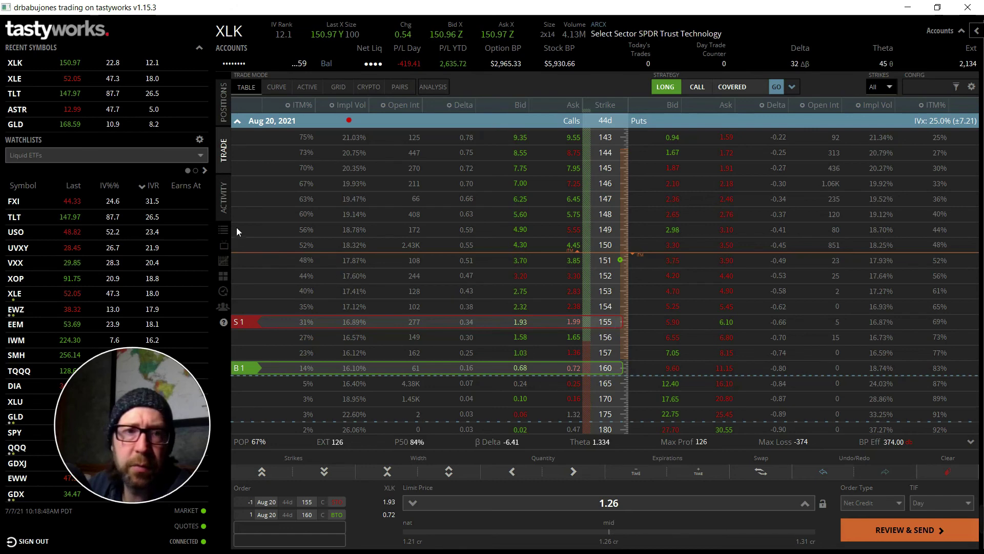
{"action": "left_click", "coordinate": [224, 261]}
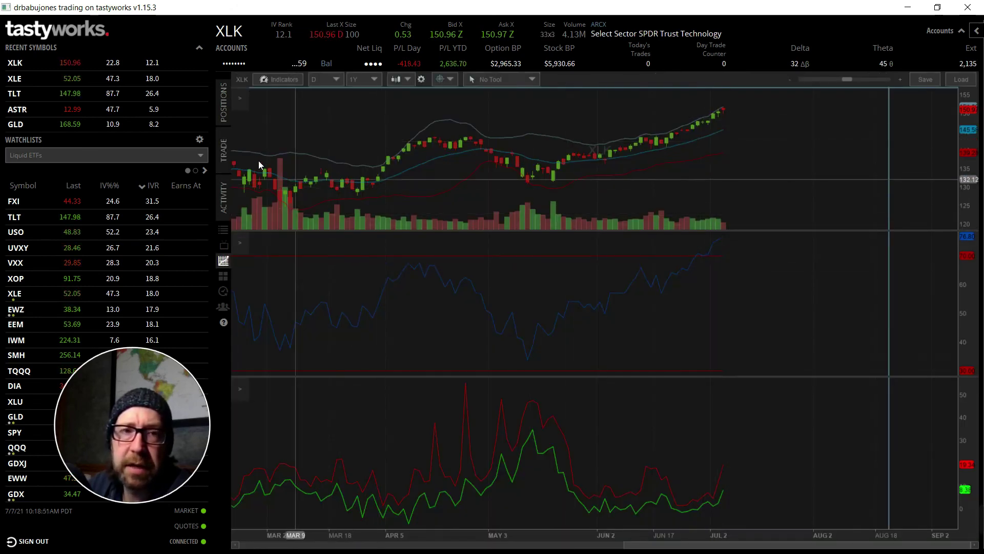
Review and send the XLK August 20 155/160 short call vertical for a 1.26 net credit.
{"action": "left_click", "coordinate": [224, 154]}
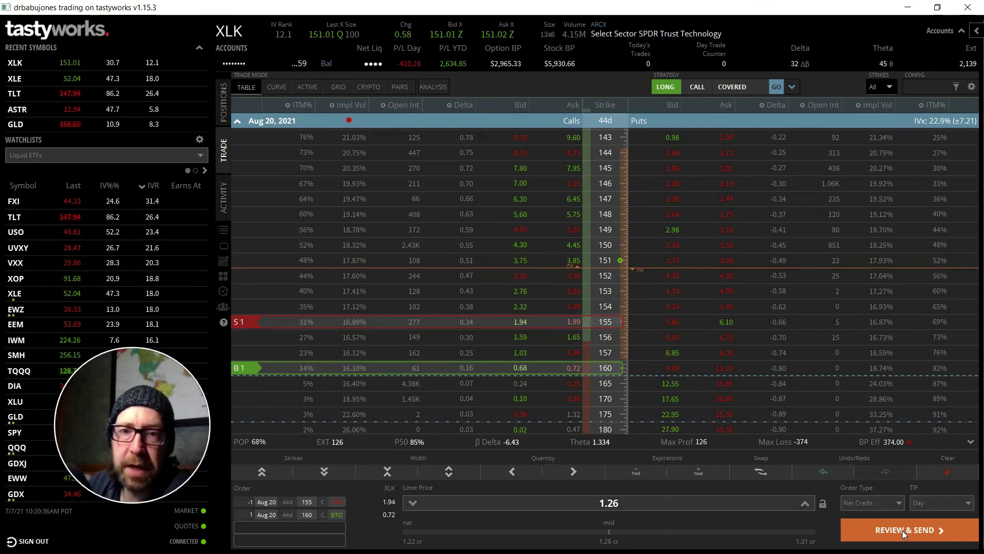
{"action": "left_click", "coordinate": [902, 530]}
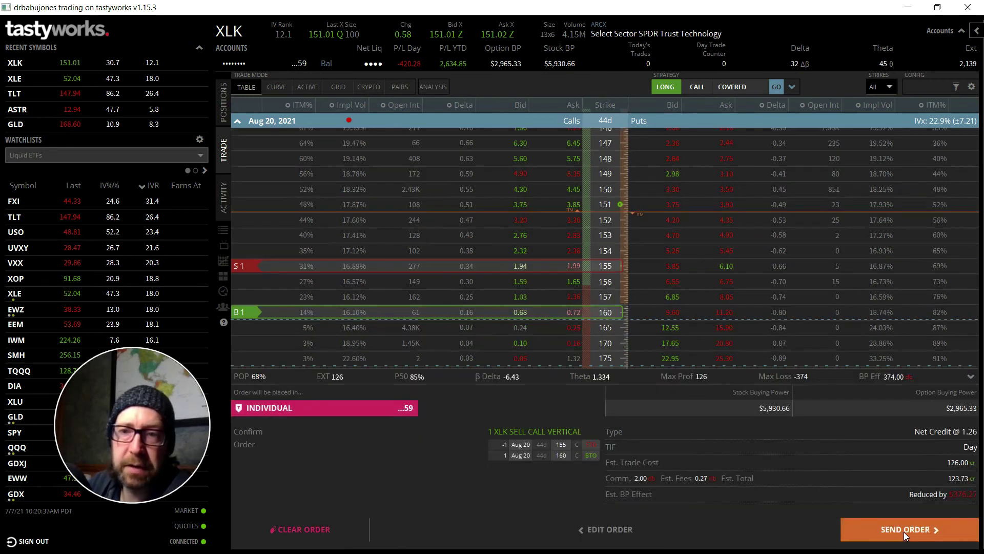
{"action": "left_click", "coordinate": [903, 532]}
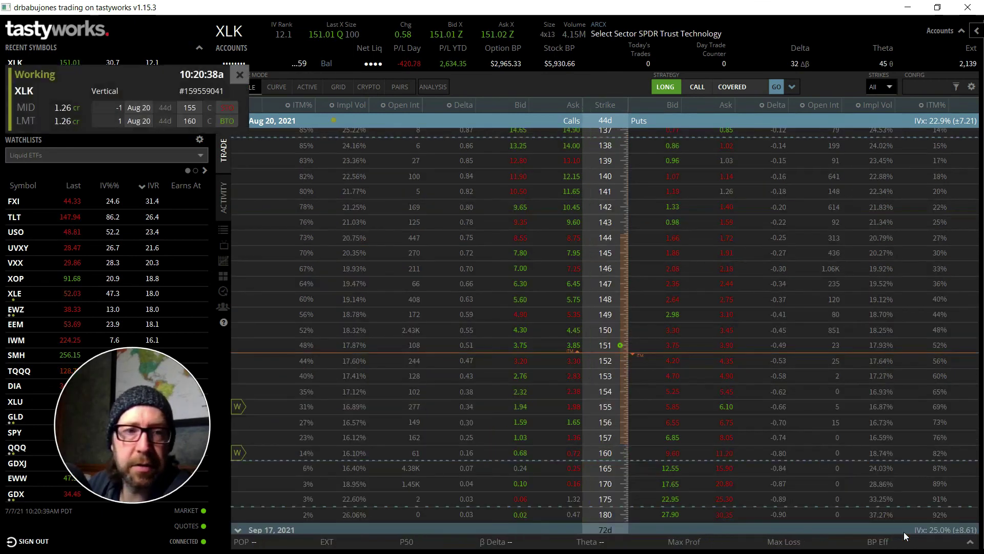